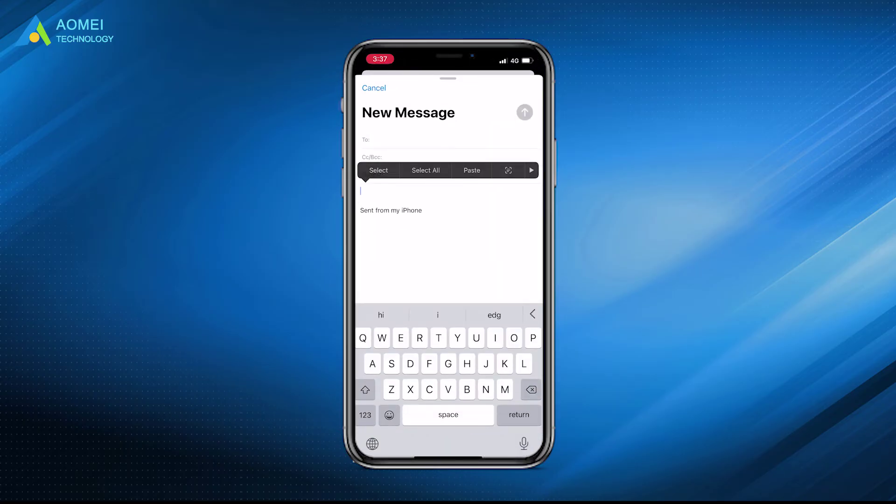
Paste the copied text into the new email body, then flip through open apps in the app switcher.
click(472, 171)
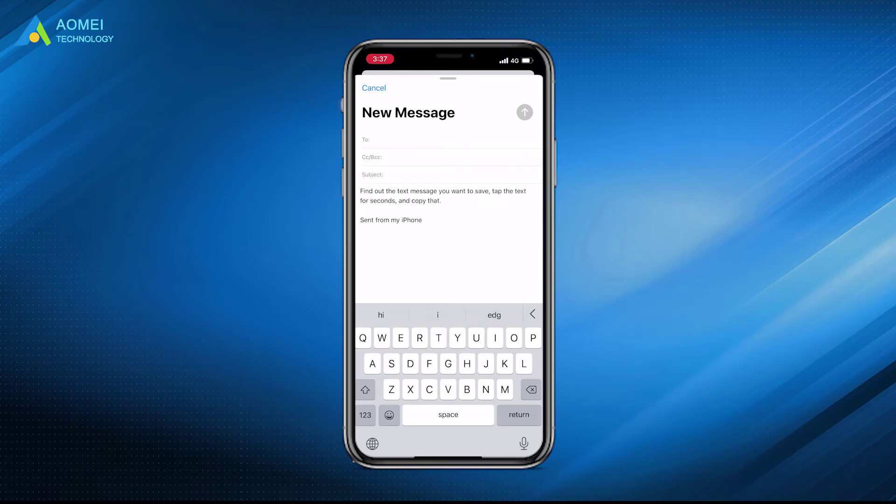
drag(448, 458, 448, 294)
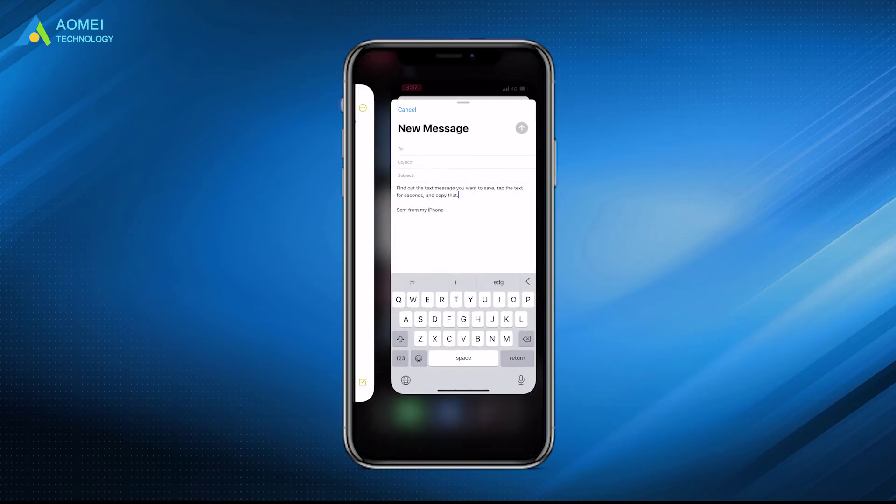
drag(392, 280, 518, 280)
Switch on Messages in the iCloud sync list.
click(371, 280)
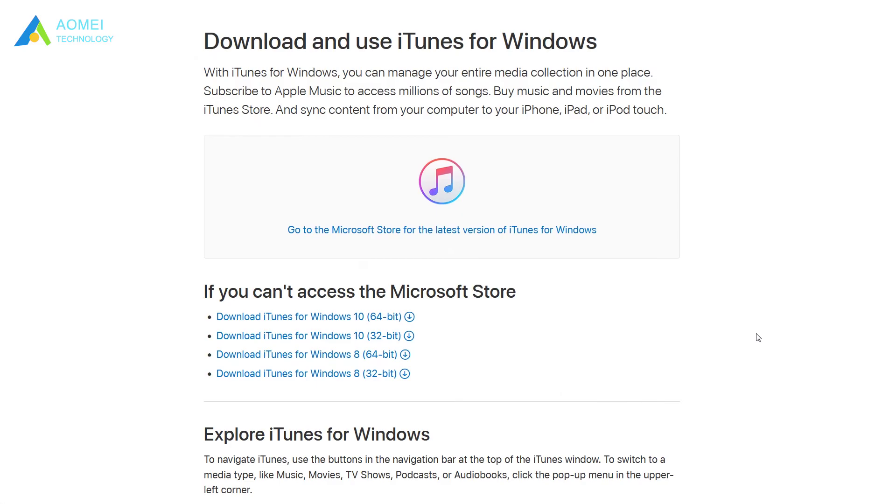
Choose the 'Download iTunes for Windows 10 (64-bit)' link.
click(409, 316)
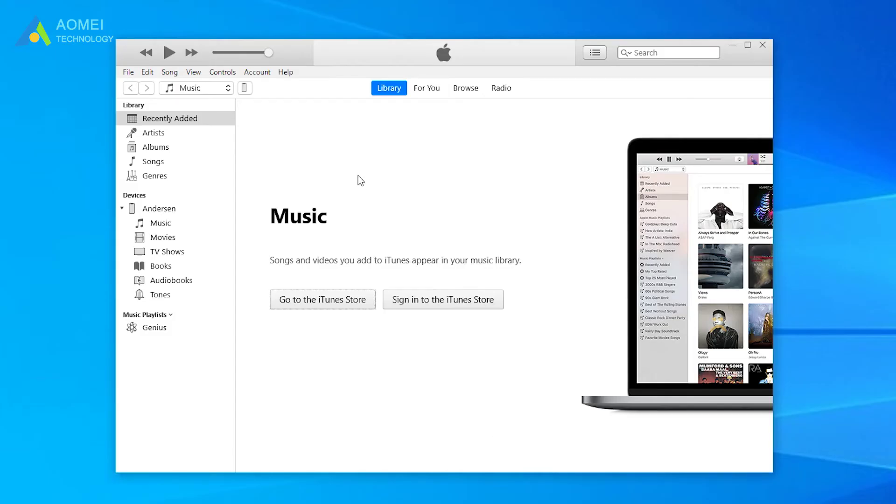
Open the connected iPhone's Summary page from the device icon in iTunes.
click(249, 87)
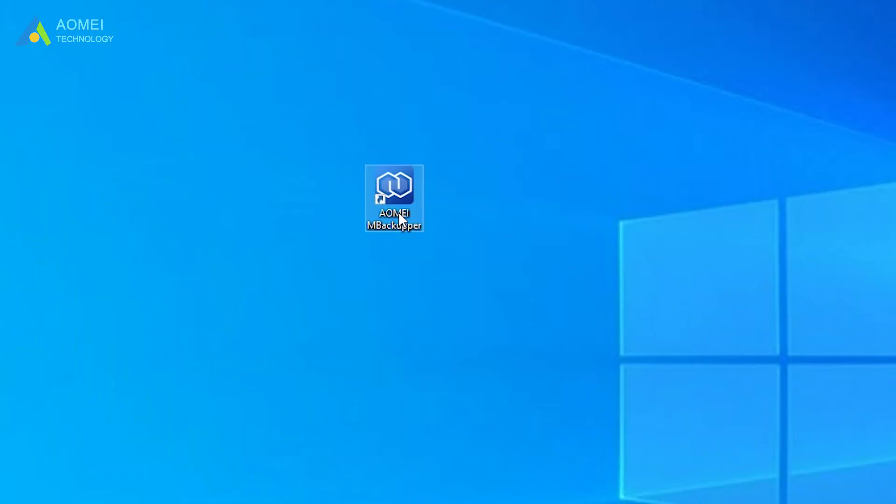
Launch MBackupper and start a Custom Backup with Contacts excluded and Messages included.
double_click(398, 212)
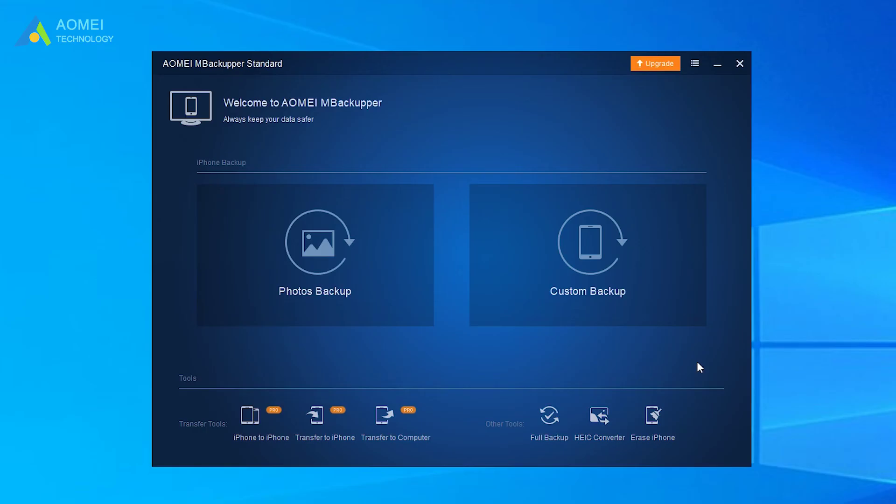
click(633, 308)
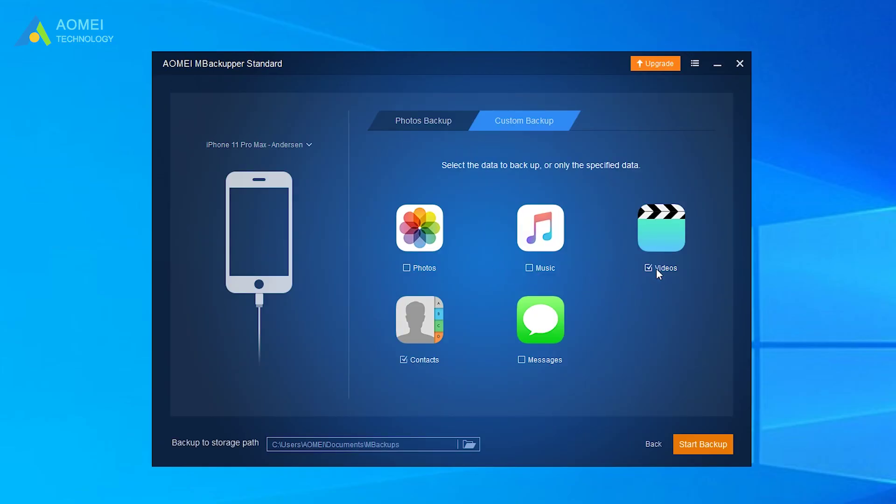
click(415, 358)
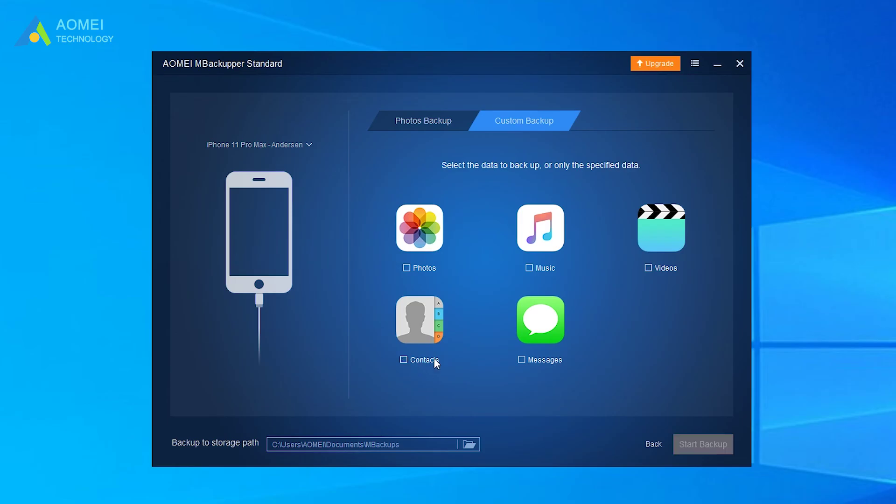
click(530, 359)
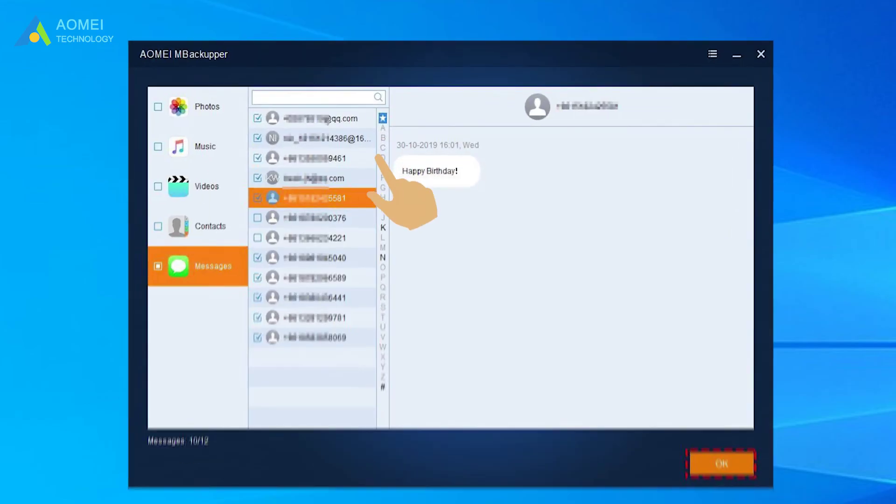